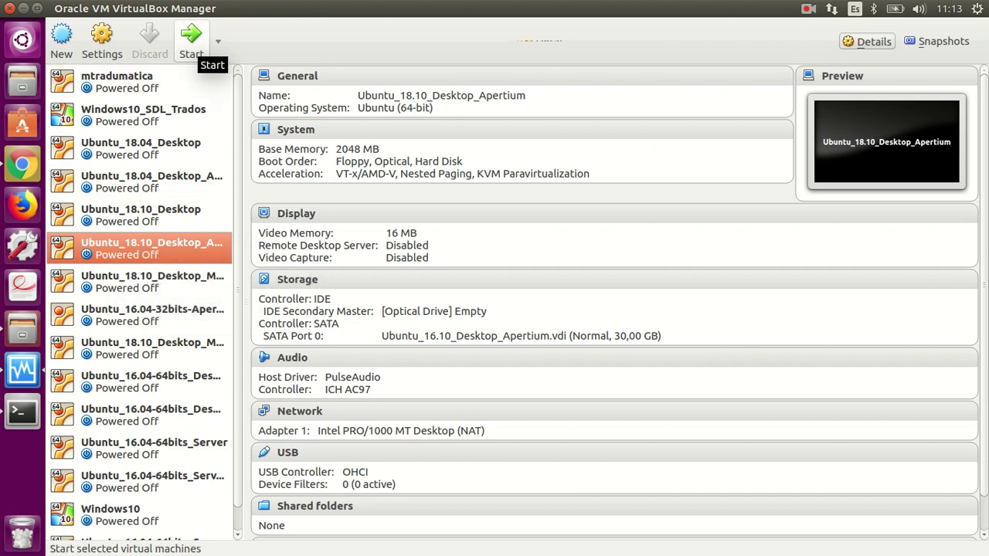
# - Start the Ubuntu_18.10_Desktop_Apertium virtual machine and sign in to its listed account with the account password
pyautogui.click(191, 40)
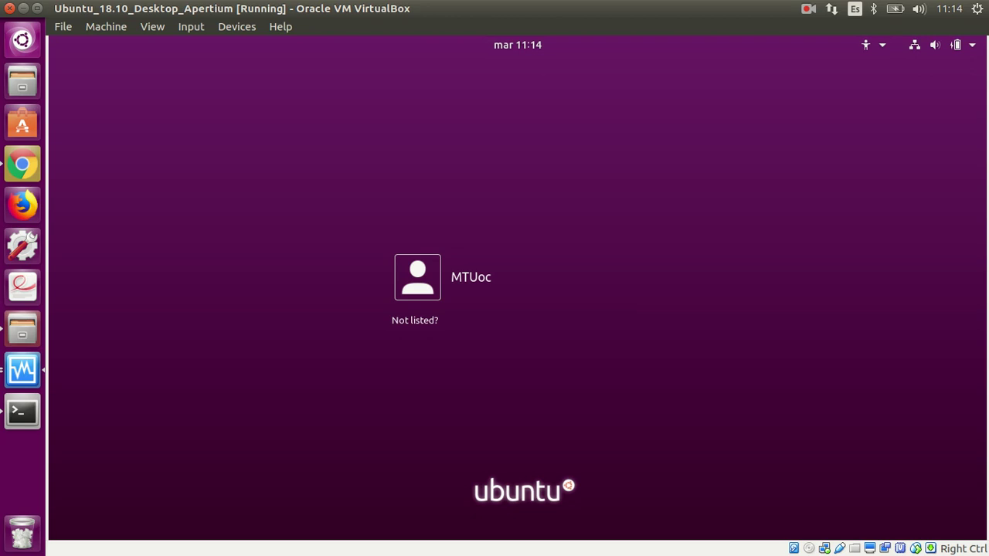
pyautogui.press('Return')
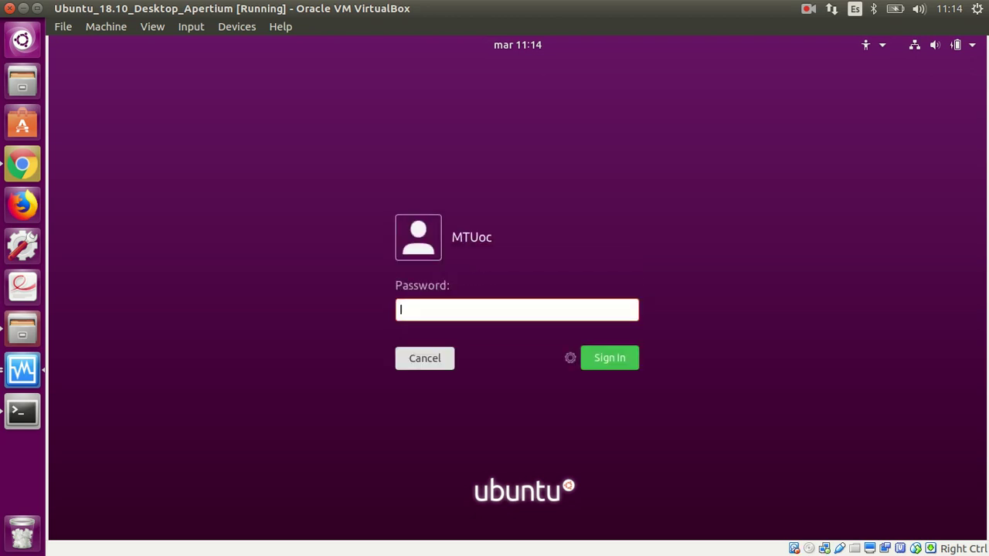
pyautogui.write('*****')
pyautogui.press('Return')
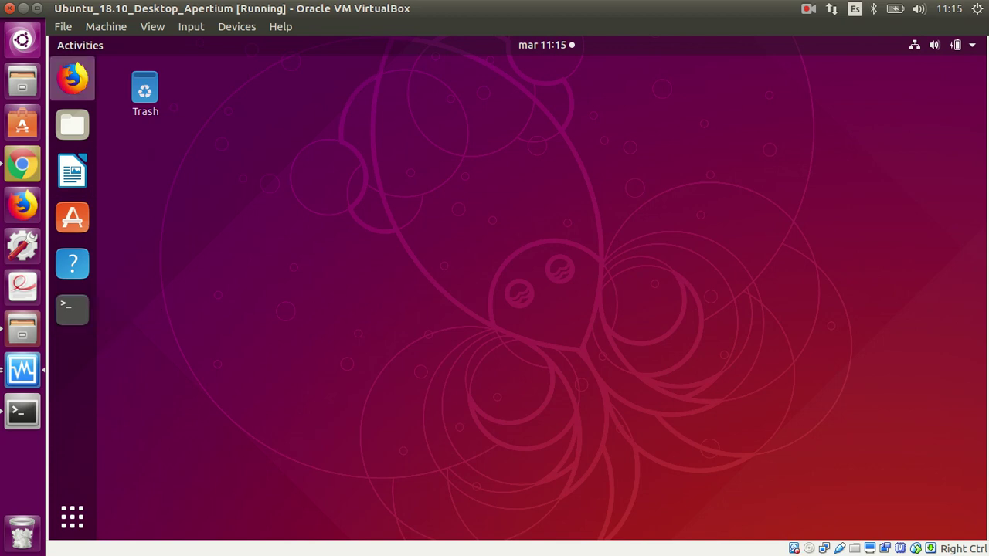
# - Open and close a terminal in the virtual machine, and reopen it by searching the applications for "termin"
pyautogui.click(73, 309)
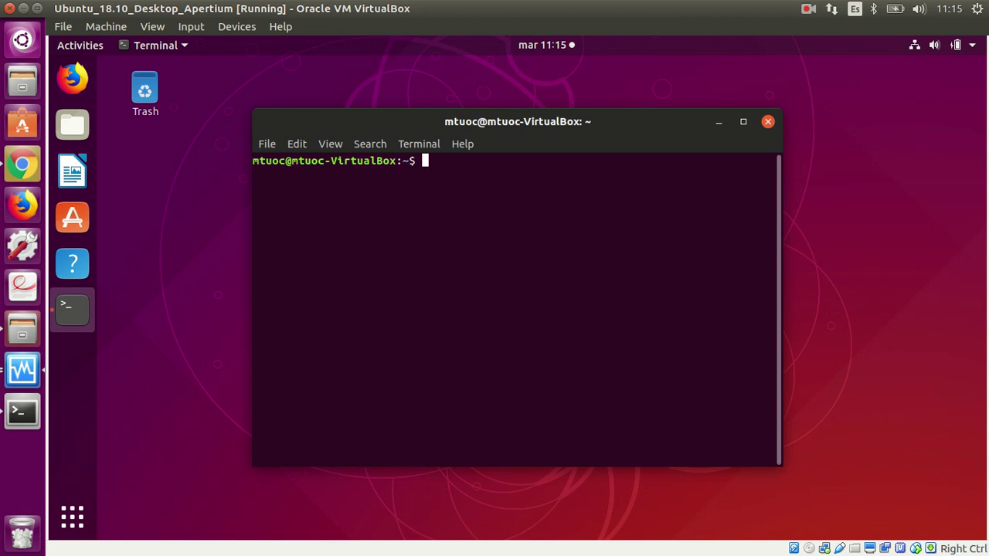
pyautogui.click(767, 121)
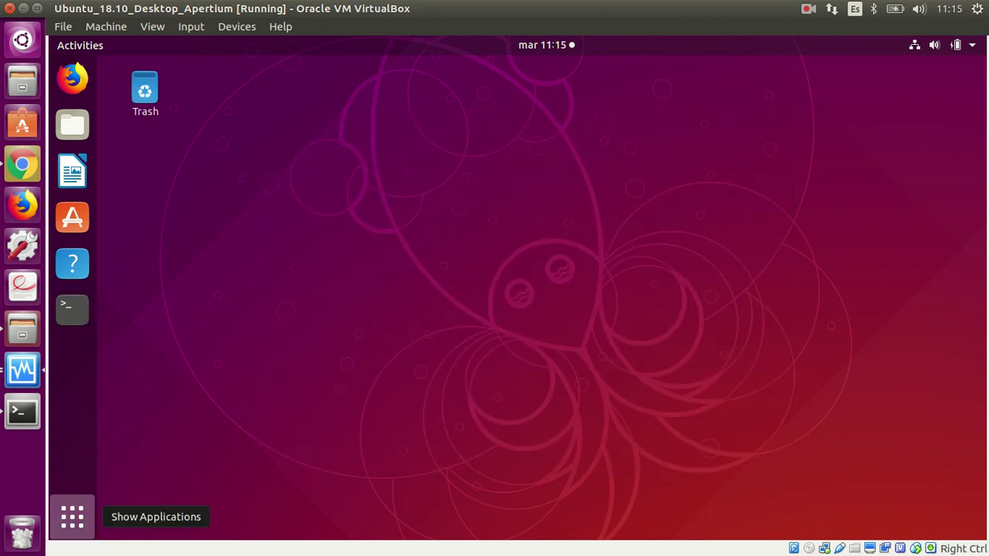
pyautogui.click(72, 516)
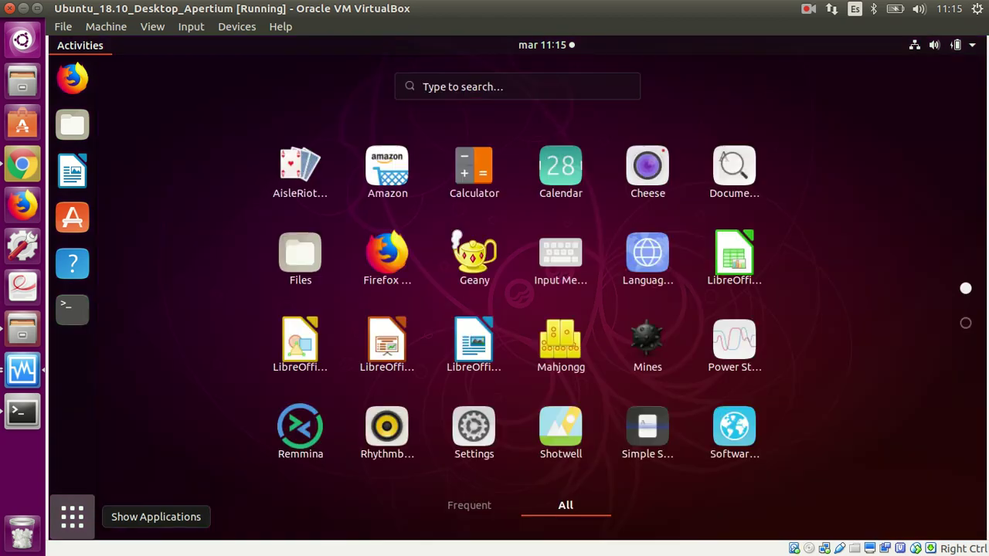
pyautogui.click(518, 85)
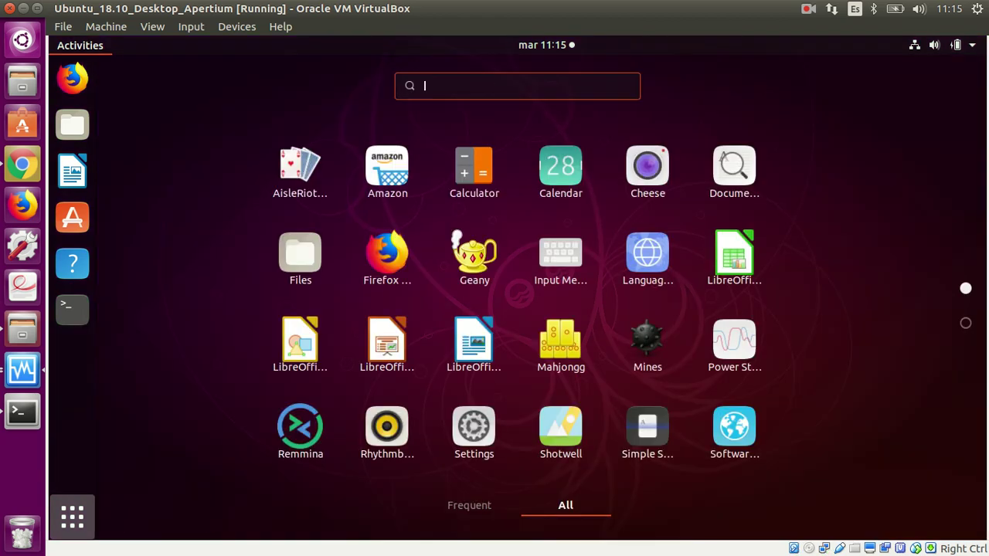
pyautogui.write('termin')
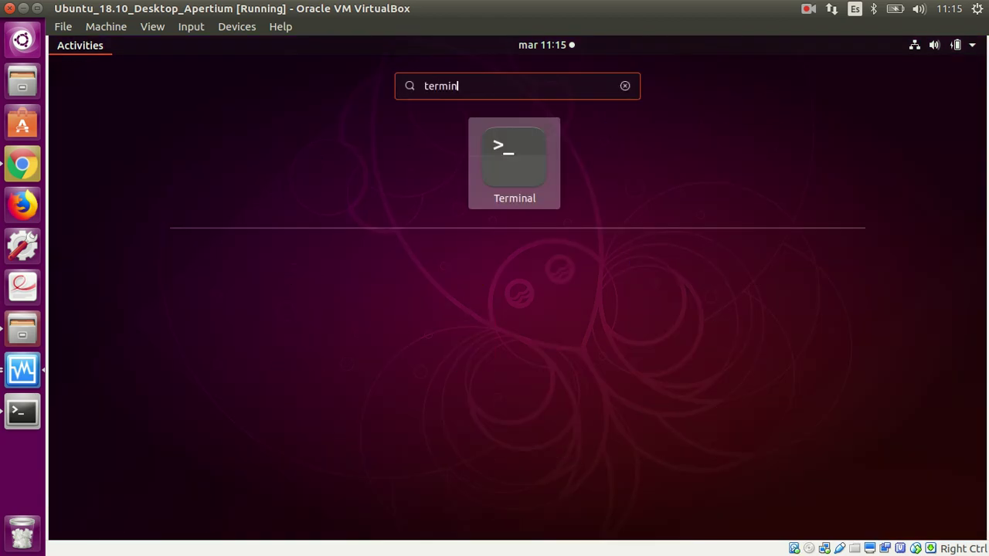
pyautogui.press('Return')
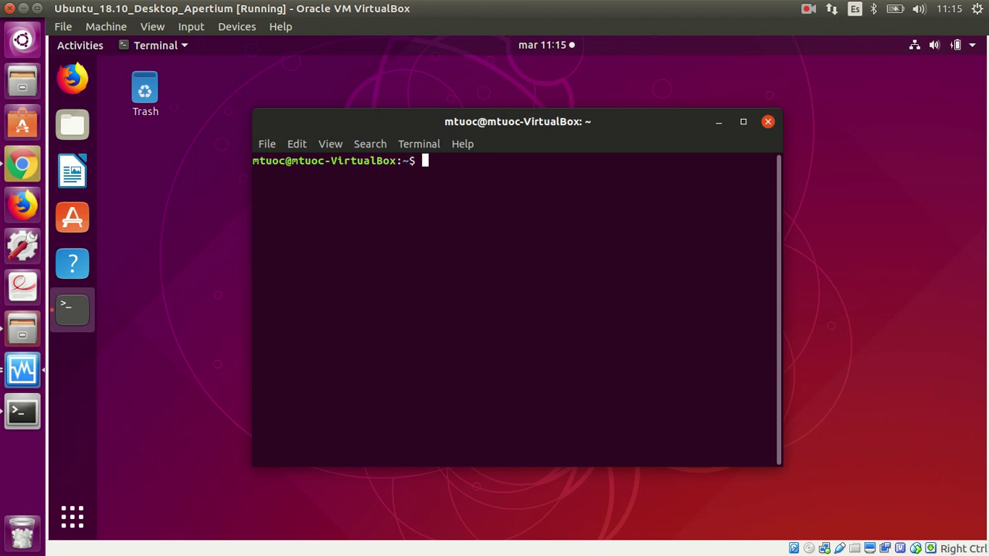
# - Print the current working directory with pwd and list its contents with ls
pyautogui.write('pwd')
pyautogui.press('Return')
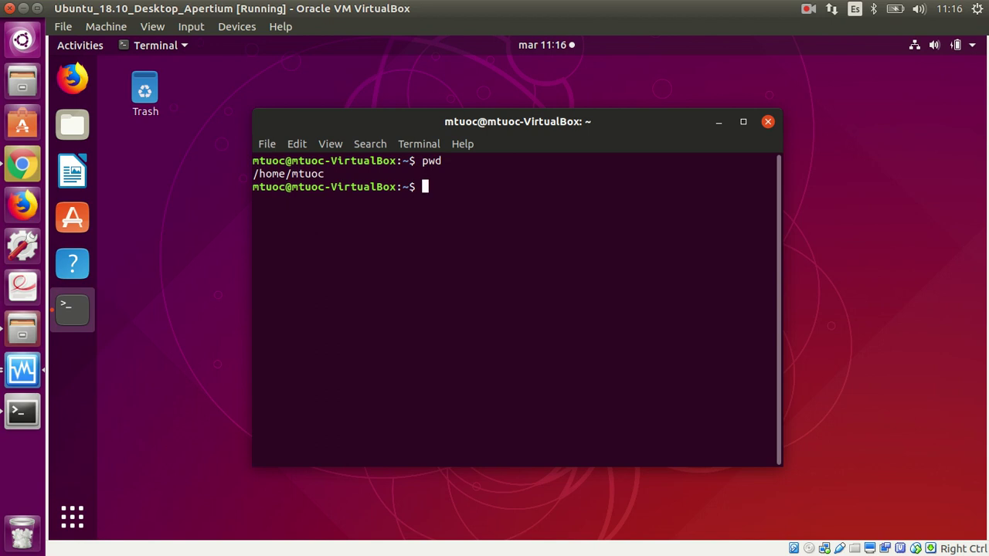
pyautogui.write('ls')
pyautogui.press('Return')
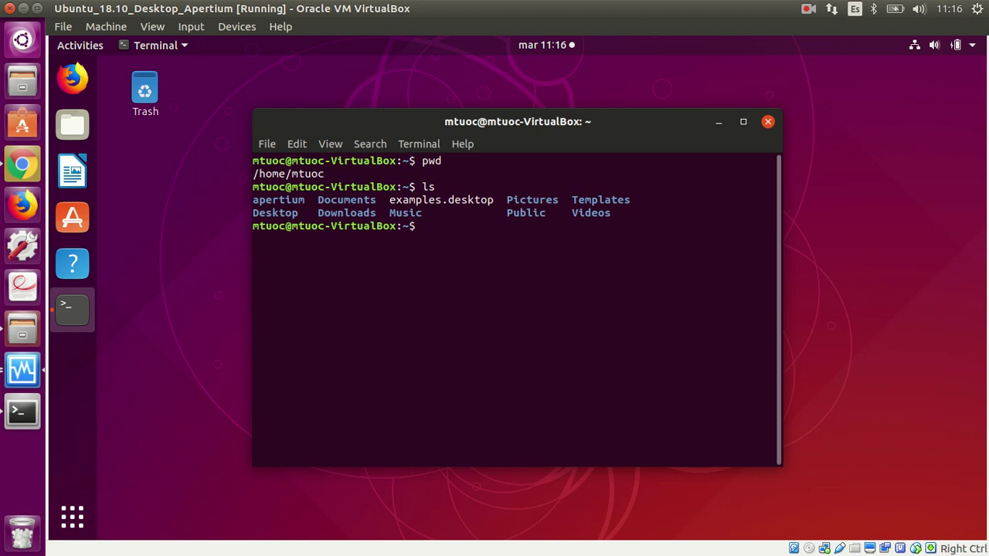
pyautogui.write('cd a')
pyautogui.press('Tab')
pyautogui.press('BackSpace')
pyautogui.press('BackSpace')
pyautogui.press('BackSpace')
pyautogui.press('BackSpace')
pyautogui.press('BackSpace')
pyautogui.press('BackSpace')
pyautogui.press('BackSpace')
pyautogui.press('BackSpace')
pyautogui.press('BackSpace')
pyautogui.press('BackSpace')
pyautogui.press('BackSpace')
pyautogui.press('BackSpace')
pyautogui.write('cd a')
pyautogui.press('Tab')
pyautogui.press('BackSpace')
pyautogui.press('BackSpace')
pyautogui.press('BackSpace')
pyautogui.press('BackSpace')
pyautogui.press('BackSpace')
pyautogui.press('BackSpace')
pyautogui.press('BackSpace')
pyautogui.press('BackSpace')
pyautogui.press('BackSpace')
pyautogui.press('BackSpace')
pyautogui.press('BackSpace')
pyautogui.press('BackSpace')
# - Change into the apertium directory with cd and return to its parent directory with cd ..
pyautogui.write('cd a')
pyautogui.press('Tab')
pyautogui.press('Return')
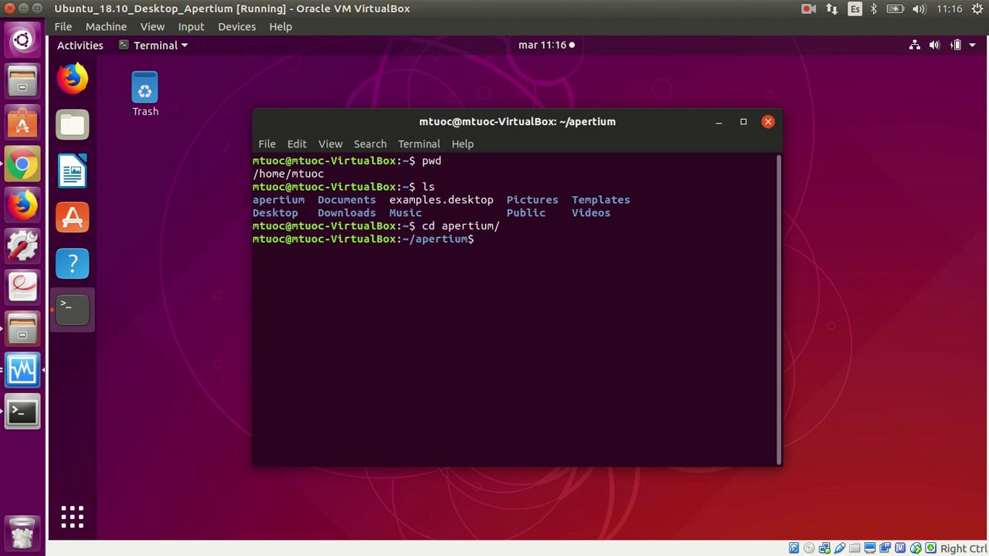
pyautogui.write('cd ..')
pyautogui.press('Return')
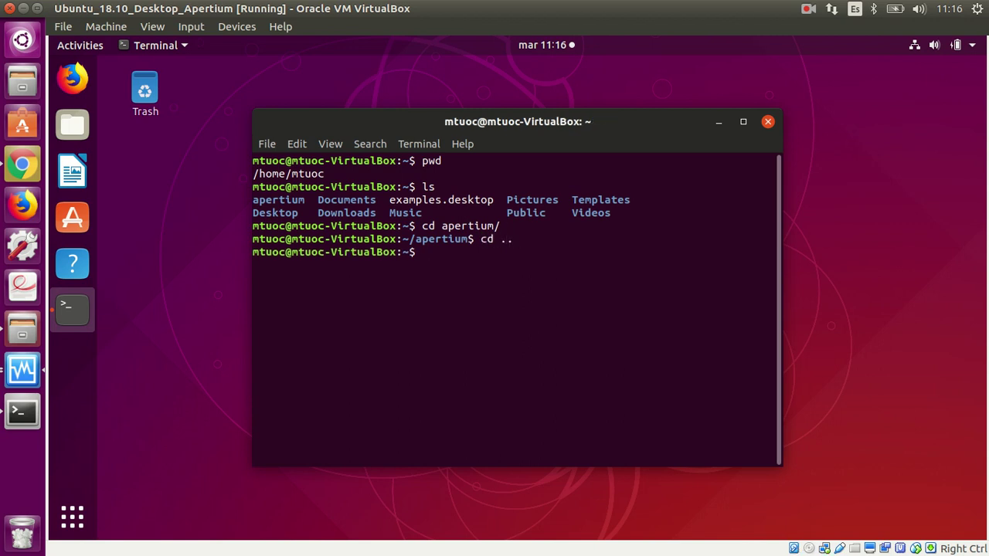
# - Show the completions for directories beginning with D, then change into Desktop and back to its parent
pyautogui.write('cd D')
pyautogui.press('Tab')
pyautogui.press('Tab')
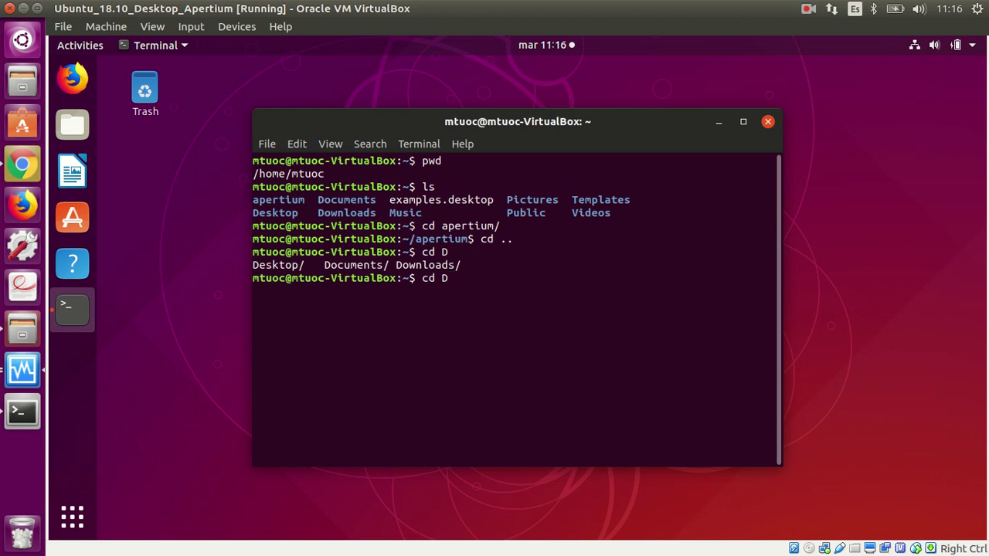
pyautogui.press('Tab')
pyautogui.press('Tab')
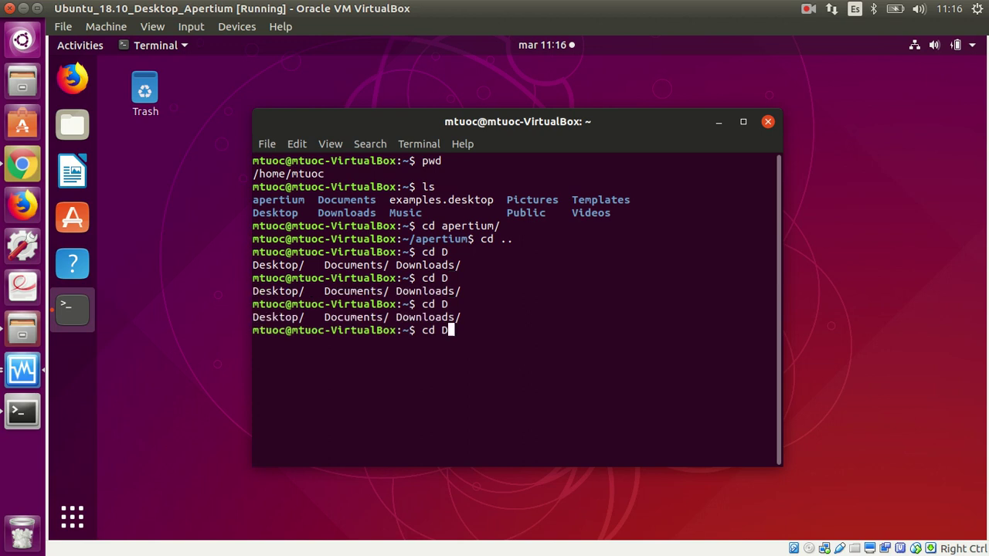
pyautogui.write('e')
pyautogui.press('Tab')
pyautogui.press('Return')
pyautogui.write('cd ..')
pyautogui.press('Return')
# - Change into the apertium directory with cd and list its contents with ls
pyautogui.write('cd')
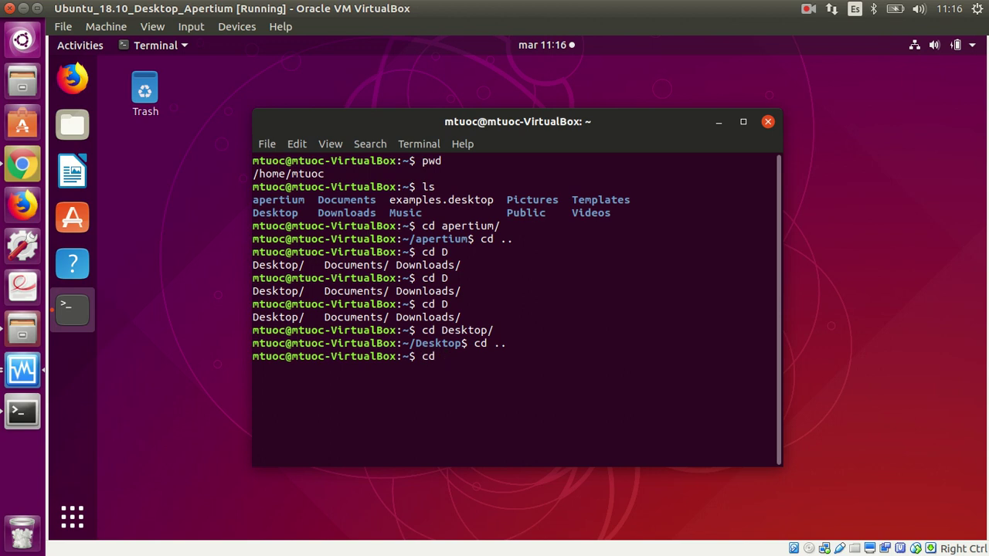
pyautogui.write(' a')
pyautogui.press('Tab')
pyautogui.press('Return')
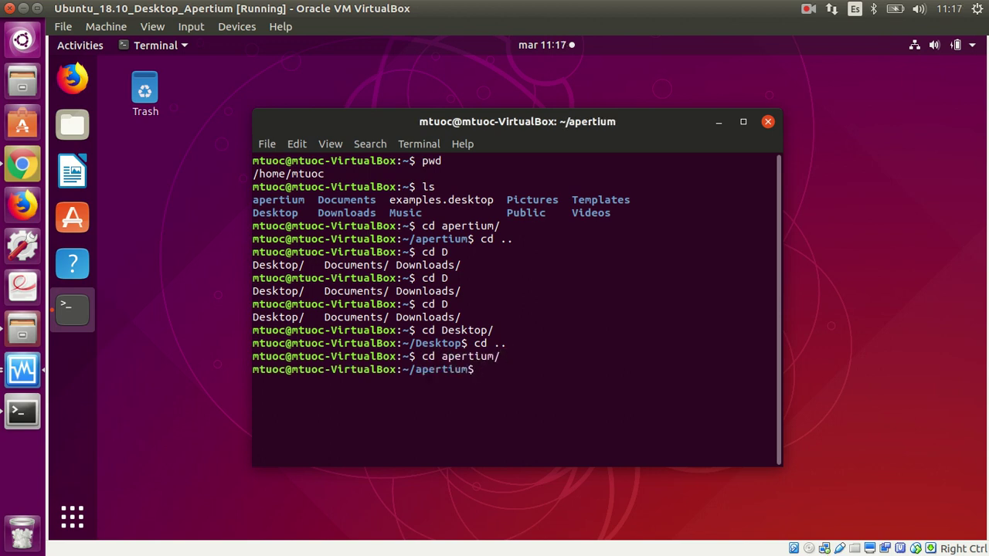
pyautogui.write('ls')
pyautogui.press('Return')
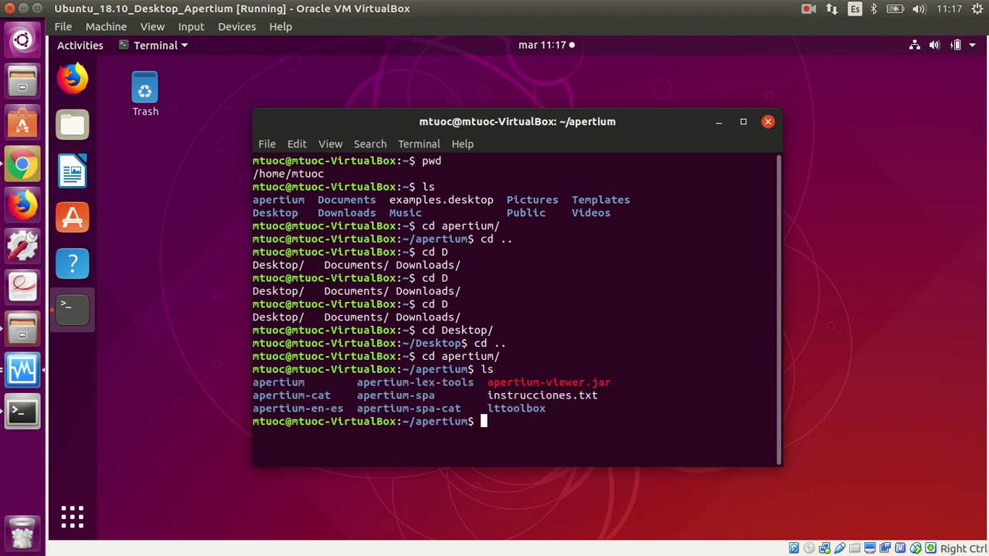
# - Change into the apertium-cat subdirectory and list its files with ls
pyautogui.write('cd ape')
pyautogui.press('Tab')
pyautogui.write('-c')
pyautogui.press('Tab')
pyautogui.press('Return')
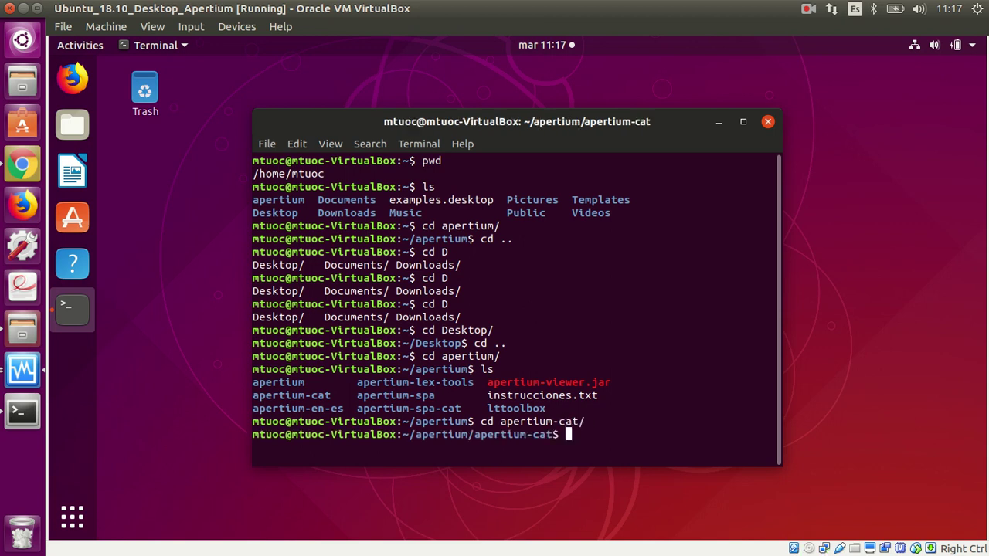
pyautogui.write('ls')
pyautogui.press('Return')
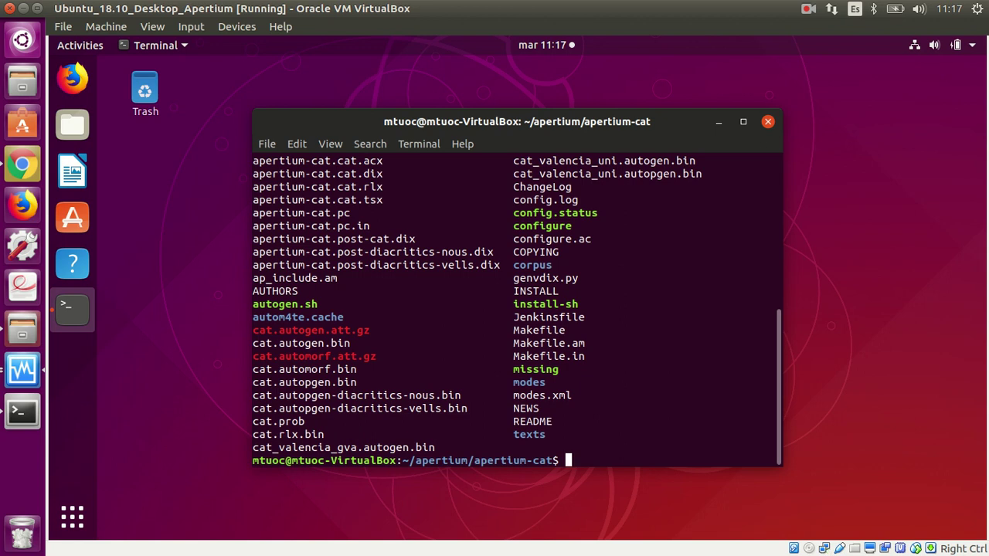
# - Open apertium-cat.cat.dix in Geany as a background process from the terminal
pyautogui.write('geany ap')
pyautogui.press('Tab')
pyautogui.press('Tab')
pyautogui.write('e')
pyautogui.press('Tab')
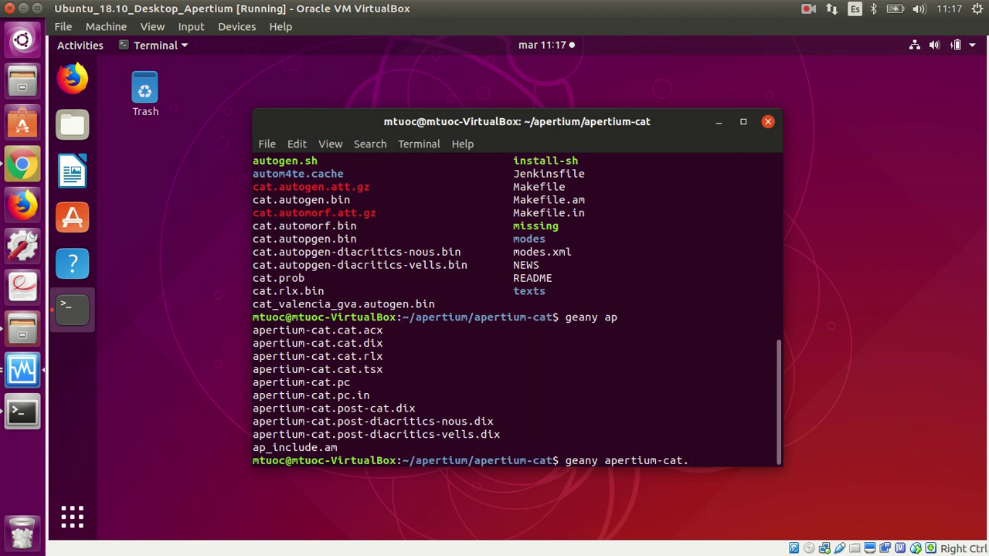
pyautogui.write('ca')
pyautogui.press('Tab')
pyautogui.write('d')
pyautogui.press('Tab')
pyautogui.write('&')
pyautogui.press('Return')
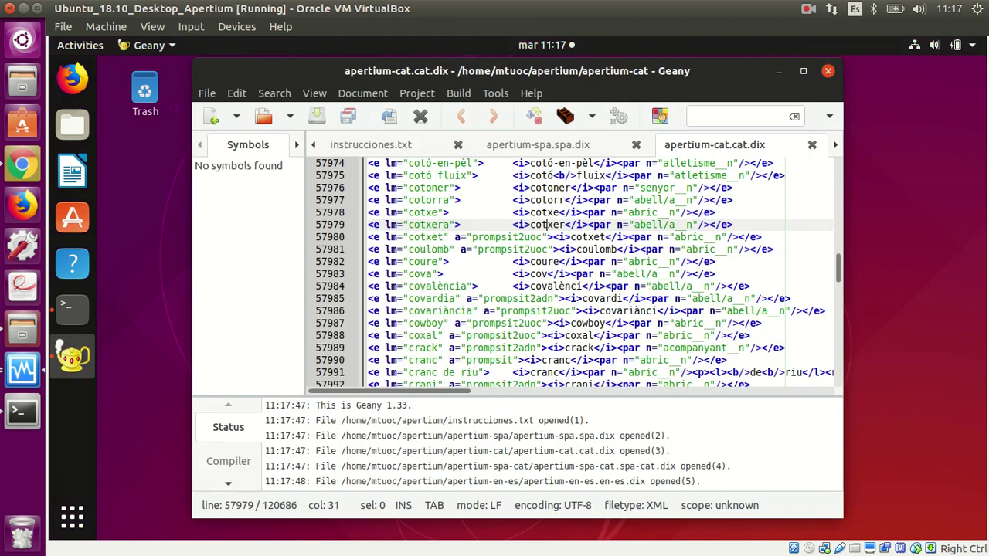
# - View the paradigm definitions near the start of the dictionary file, and close Geany and the terminal
pyautogui.moveTo(838, 268); pyautogui.dragTo(838, 163)
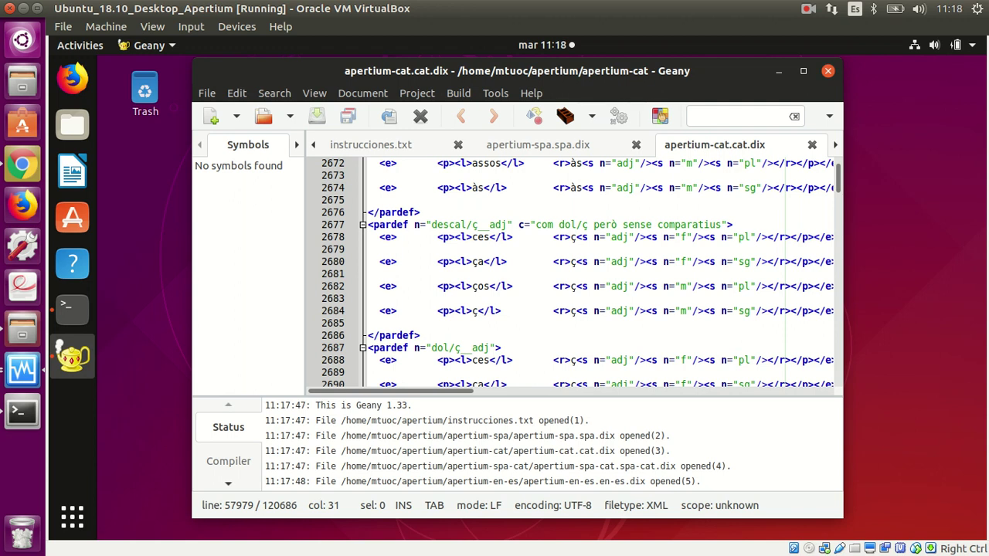
pyautogui.click(827, 70)
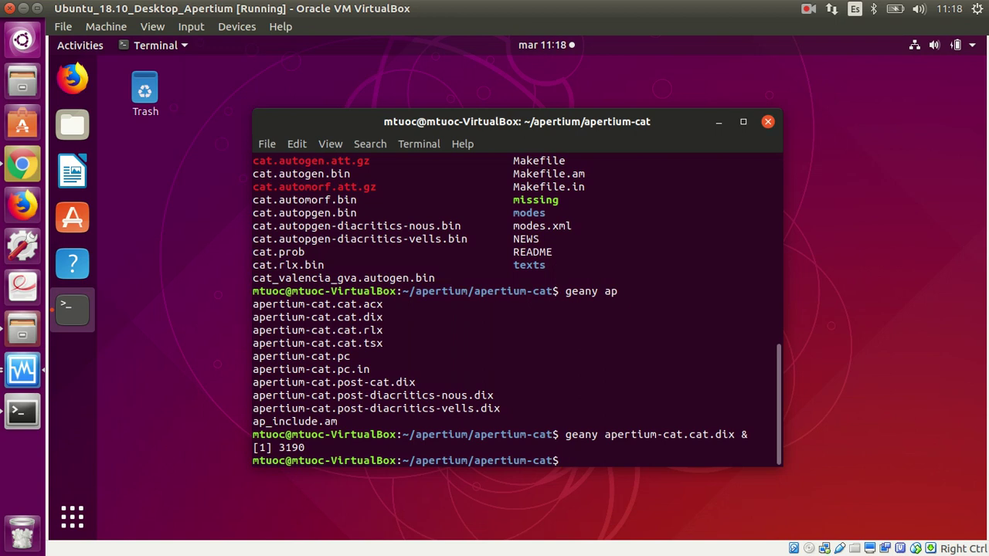
pyautogui.click(768, 122)
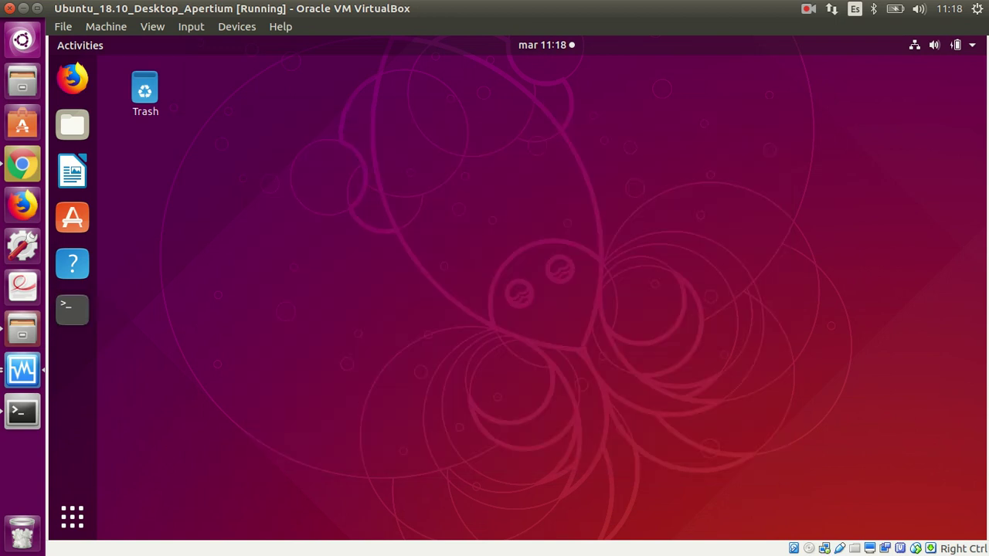
# - Power off the Ubuntu virtual machine from within its desktop
pyautogui.click(935, 45)
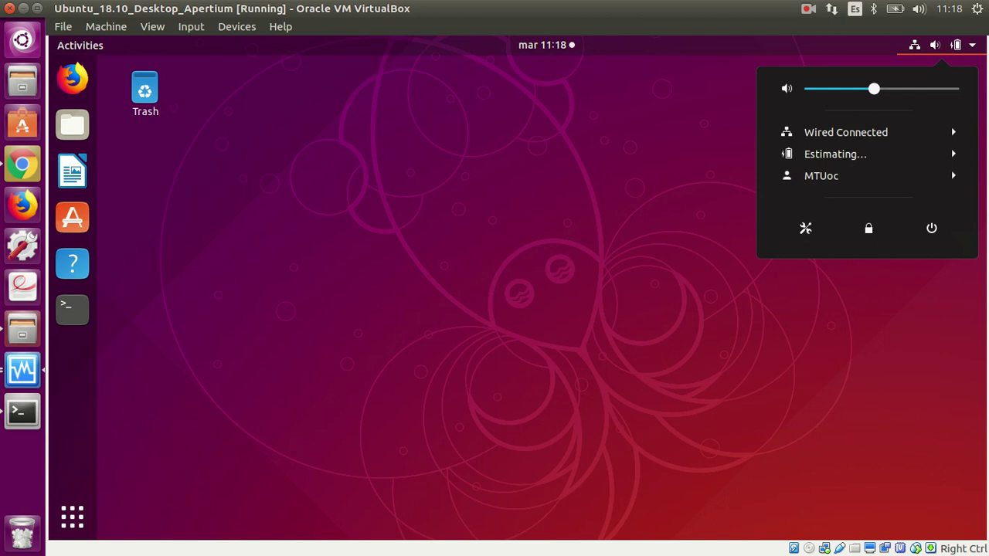
pyautogui.click(931, 228)
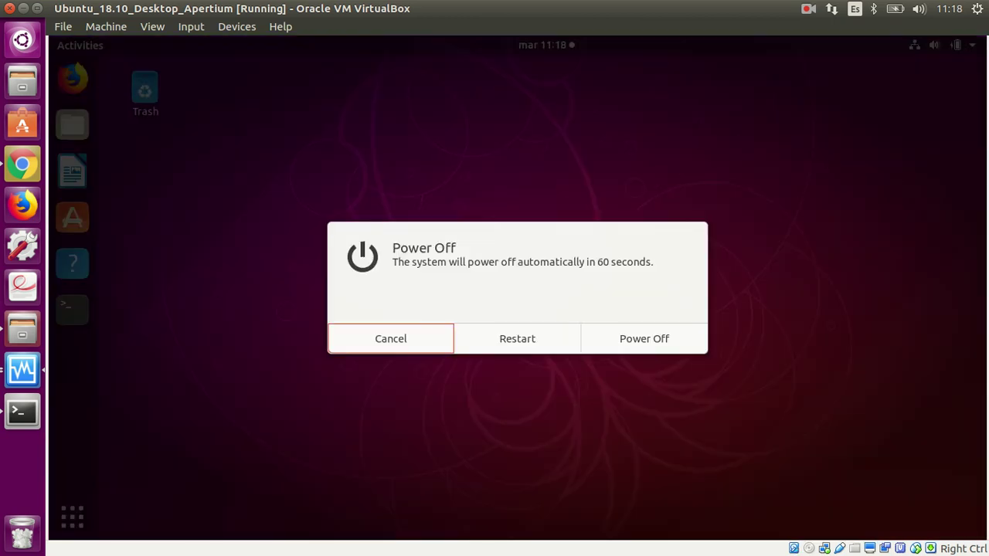
pyautogui.click(644, 338)
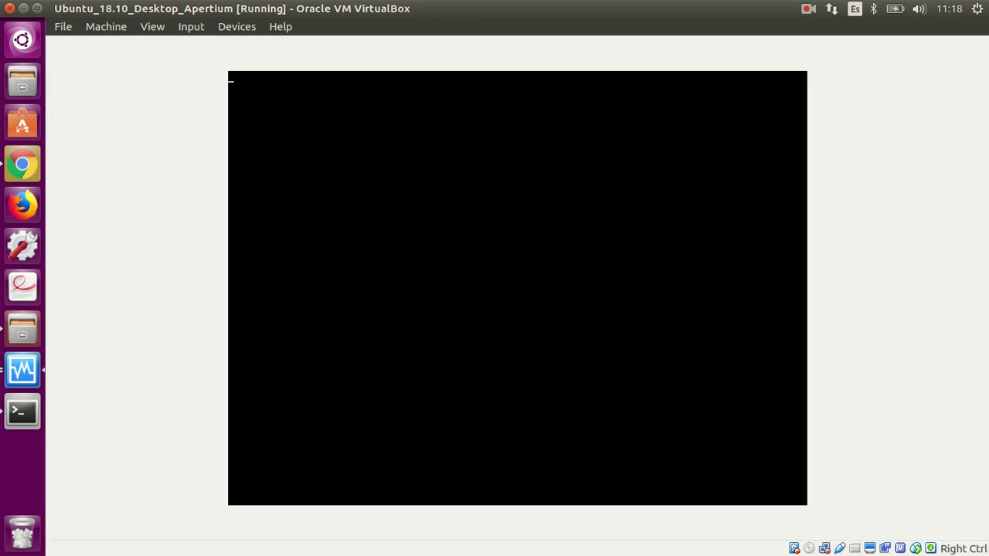